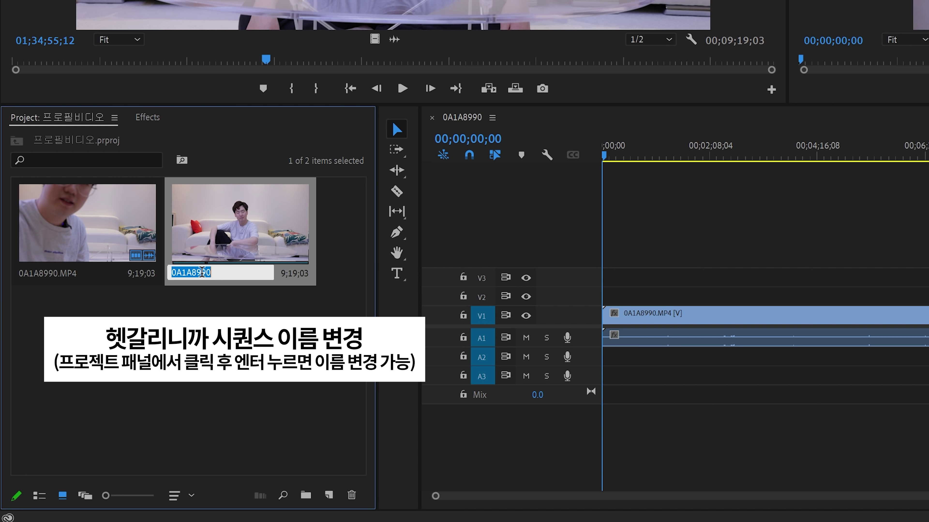
Rename the sequence made from 0A1A8990 in the project bin as 프로필비디오.
key(BackSpace)
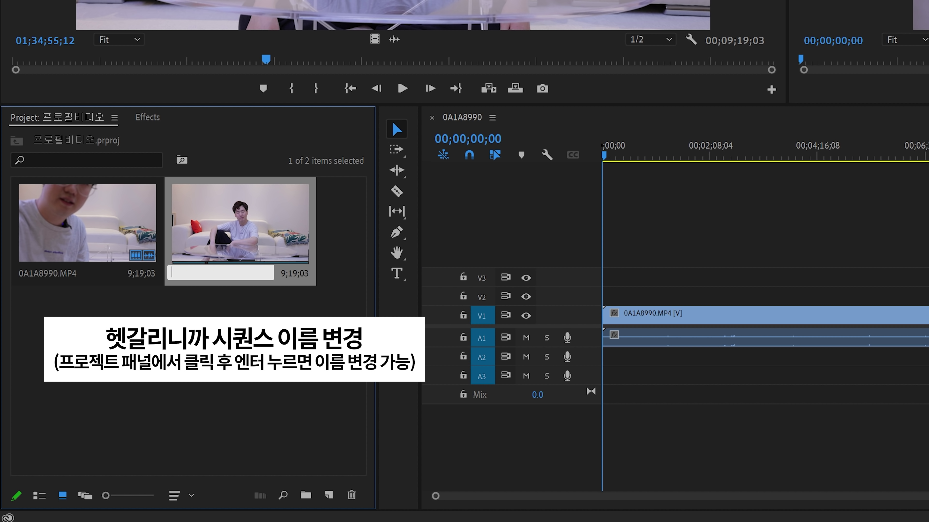
text(프로필비디오)
key(Tab)
click(212, 280)
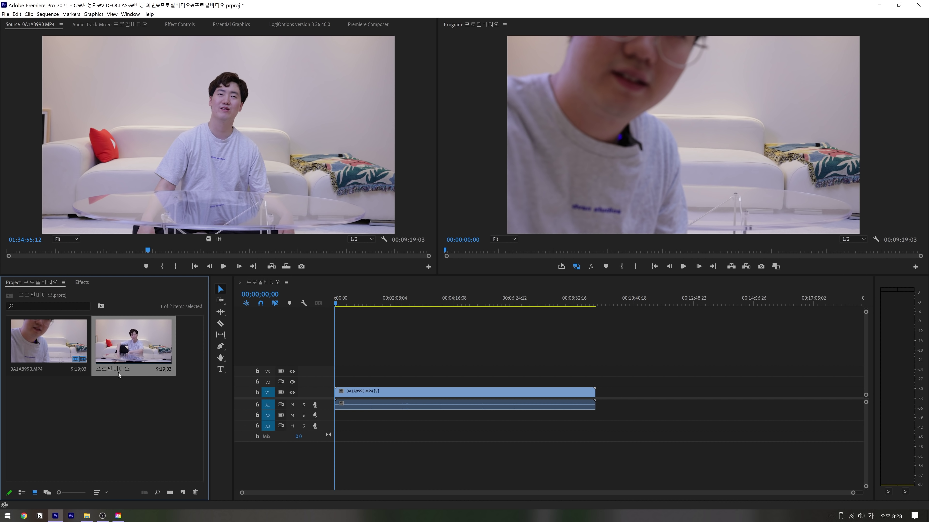
click(141, 403)
Find the smiling pose at 00;01;41;08 and add a clip marker there.
click(337, 302)
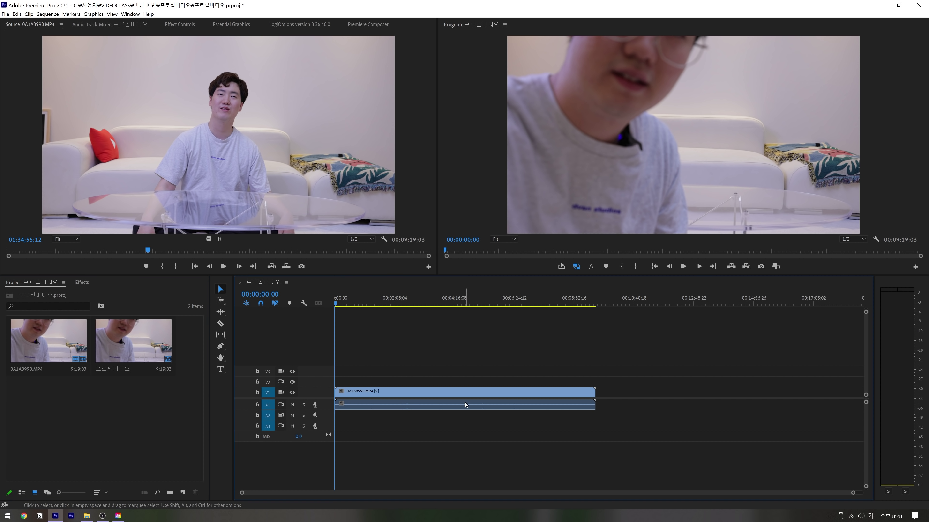
key(backslash)
drag(337, 301, 493, 302)
key(equal)
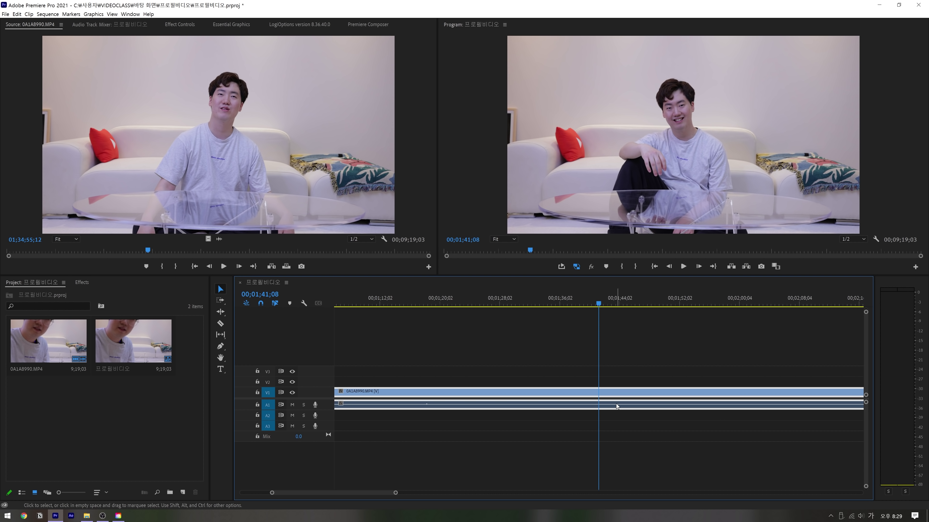
key(m)
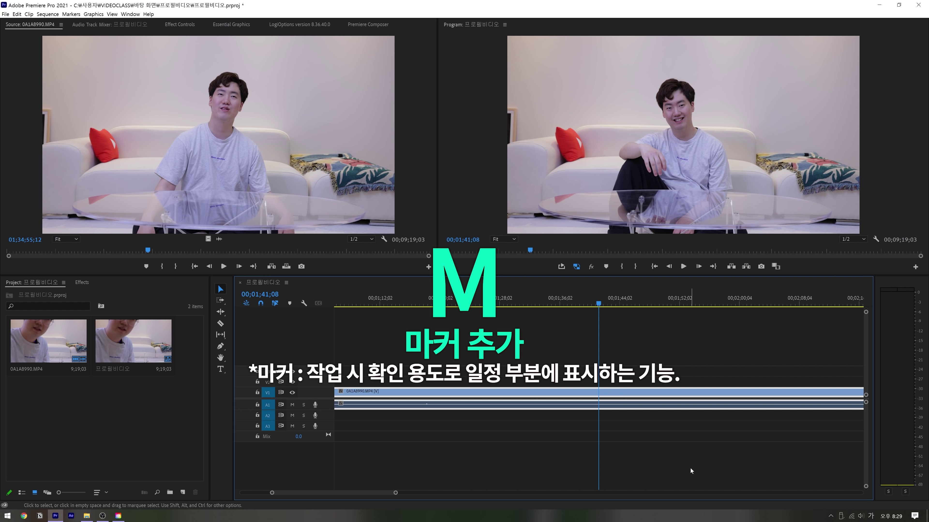
key(Hangul)
key(m)
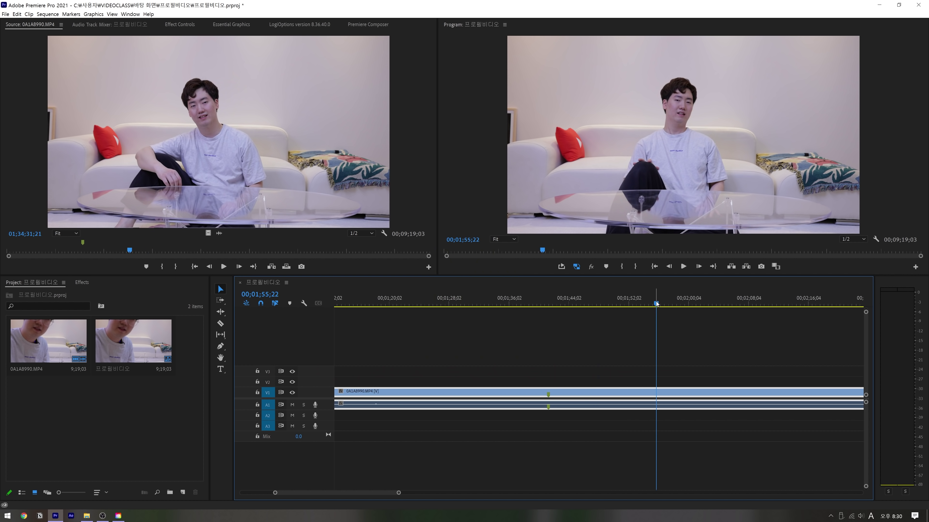
Snap the playhead to the clip marker at 00;01;41;08 and add a frame hold to the clip there.
drag(657, 303, 555, 314)
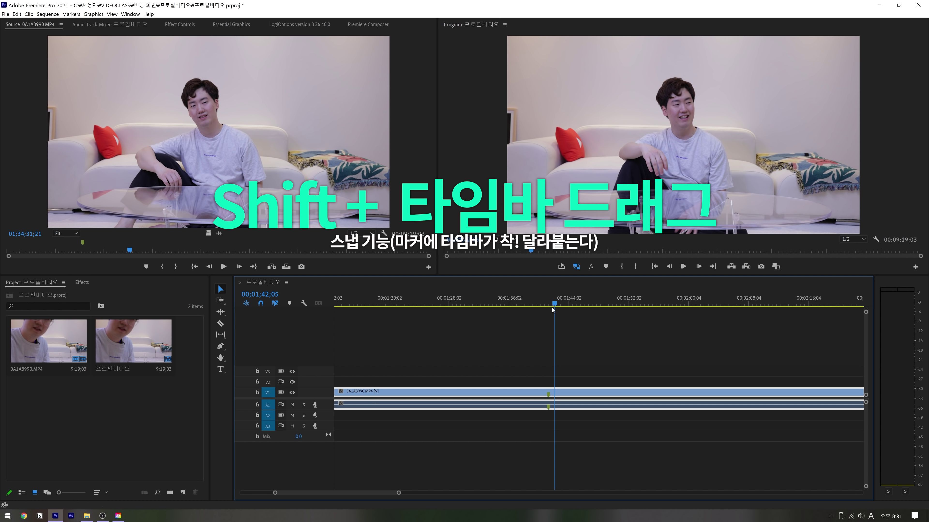
mouse_move(554, 304)
mouse_down()
mouse_move(575, 306)
mouse_move(551, 306)
mouse_up()
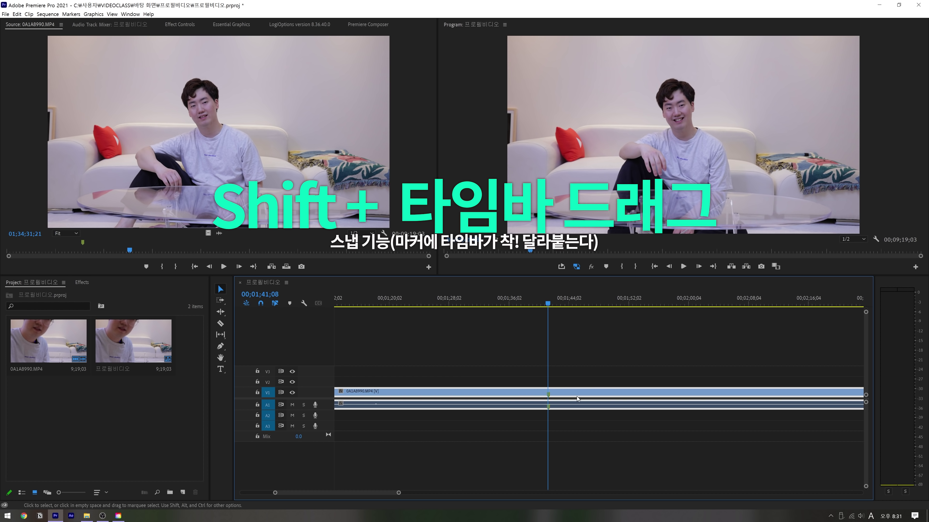
right_click(560, 396)
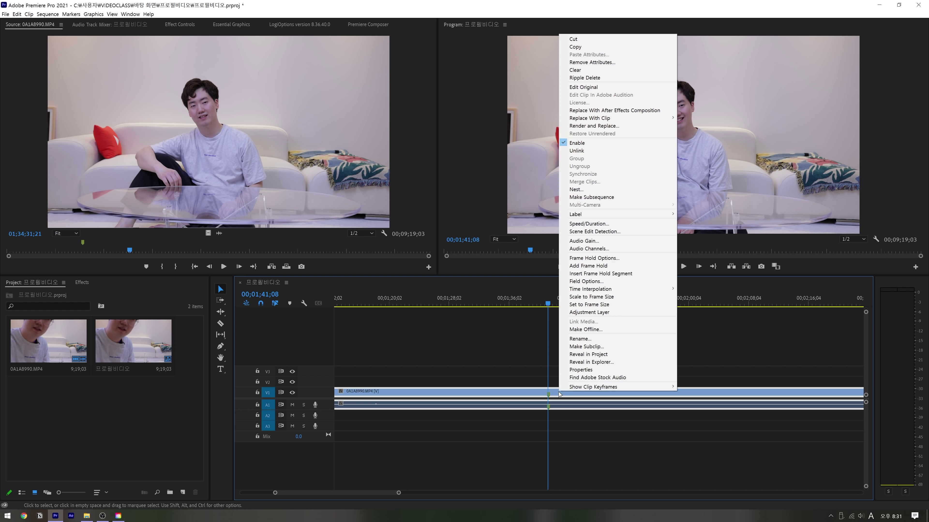
click(586, 266)
Delete the video and audio of the footage before the frame hold.
drag(548, 305, 598, 411)
click(586, 398)
click(511, 409)
mouse_move(539, 303)
mouse_down()
mouse_move(543, 345)
mouse_move(547, 304)
mouse_up()
drag(527, 366, 490, 405)
drag(528, 303, 568, 317)
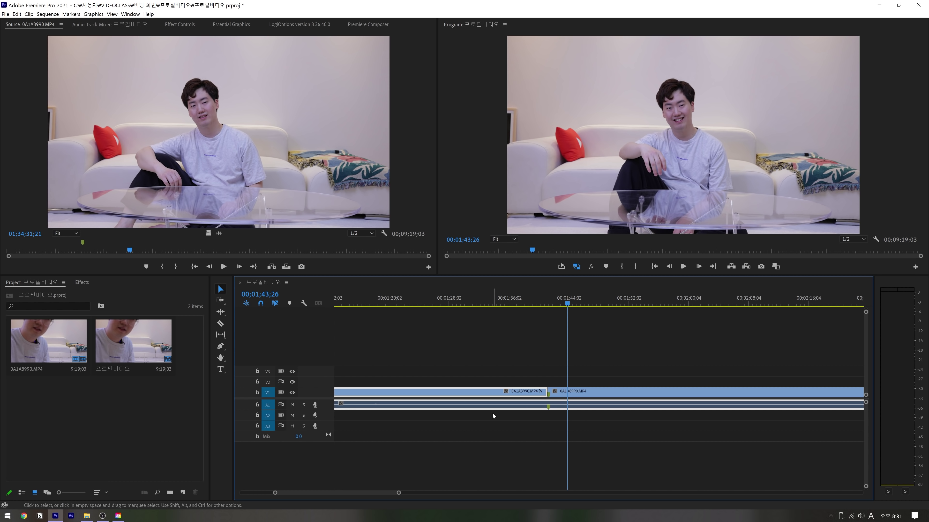
drag(507, 361, 469, 423)
key(Delete)
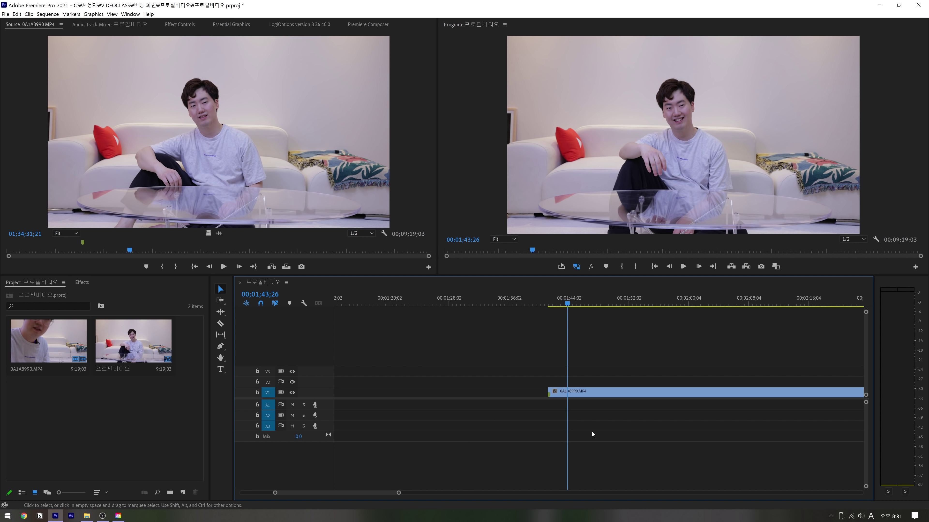
Move the frozen clip to the start of the sequence and shorten it to about 40 seconds.
key(backslash)
drag(540, 394, 446, 394)
drag(761, 392, 371, 393)
click(388, 303)
drag(381, 302, 390, 323)
Place the source clip 0A1A8990.MP4 on V1 and A1 directly after the frozen clip.
drag(49, 341, 395, 396)
key(minus)
key(minus)
Add clip markers to the newly placed footage at 00;08;17;07, 00;09;00;19 and 00;09;05;16.
drag(496, 301, 548, 307)
key(=)
click(551, 392)
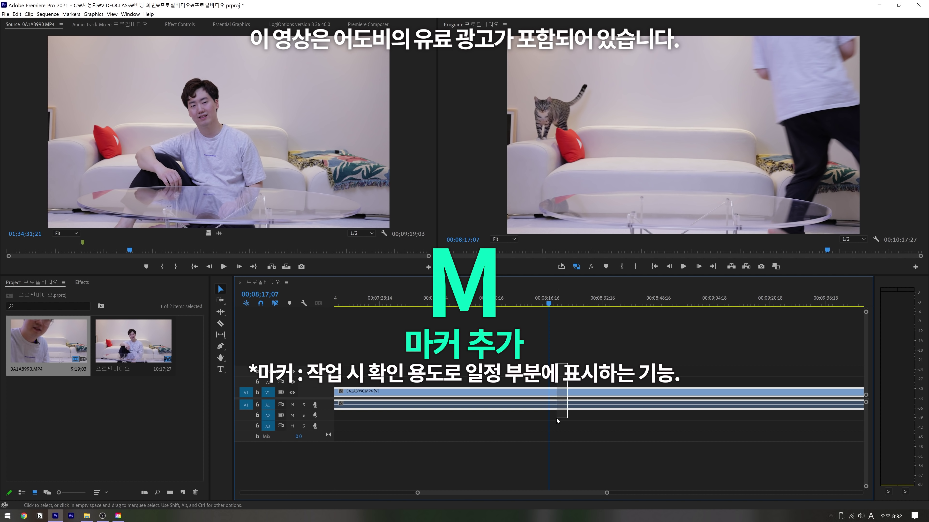
key(m)
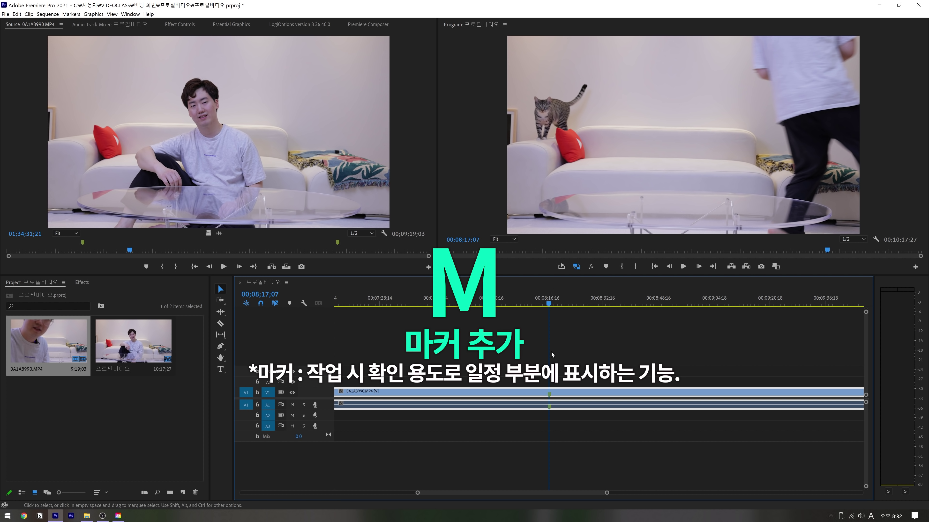
drag(550, 304, 552, 303)
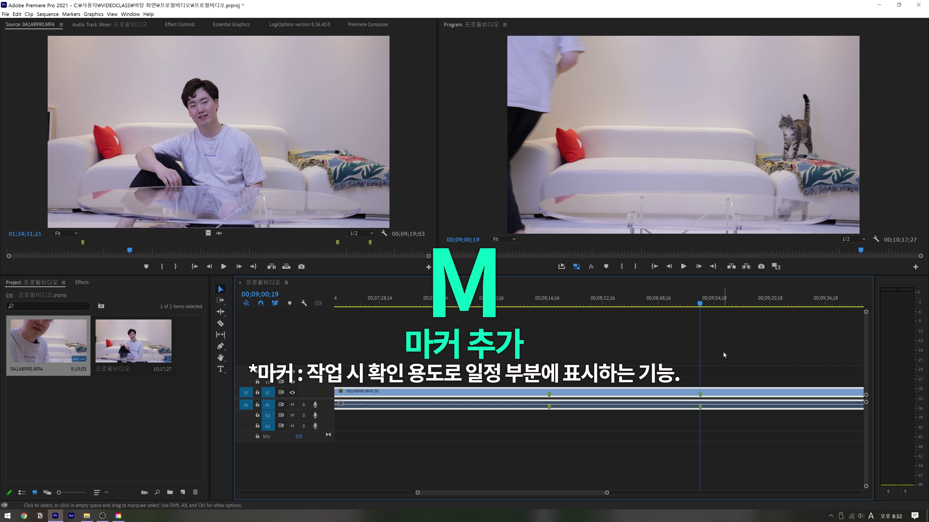
mouse_move(702, 302)
mouse_down()
mouse_move(721, 303)
mouse_move(703, 318)
mouse_up()
key(m)
scroll(727, 366, down, 3)
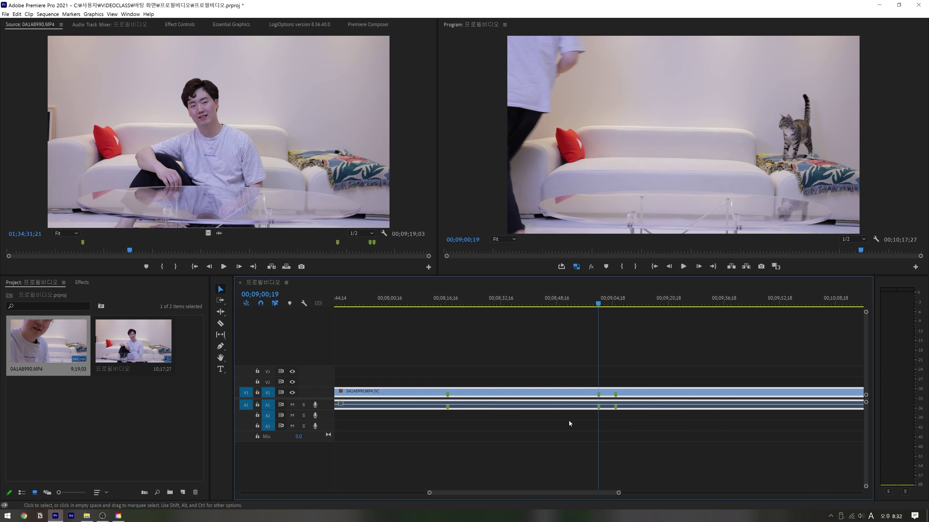
Split the footage at the markers at 00;09;00;19 and 00;09;05;16.
key(ctrl+k)
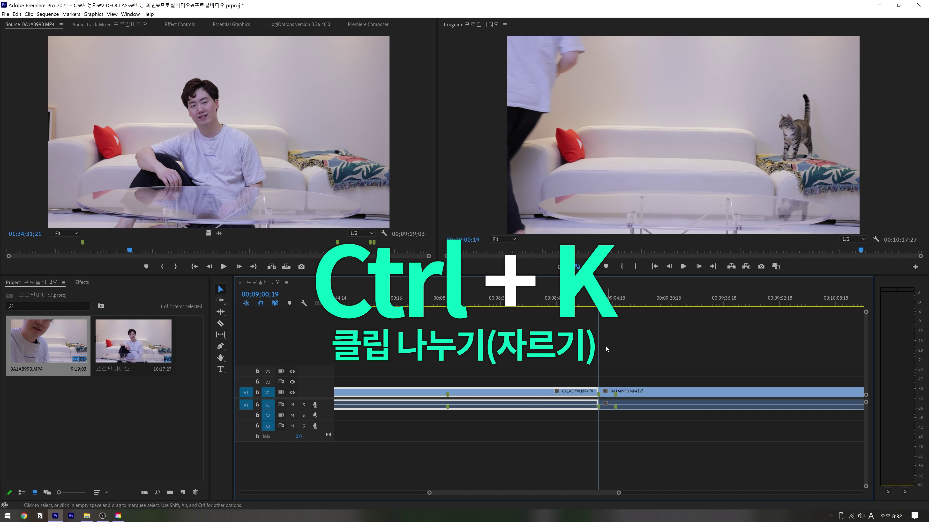
drag(600, 304, 616, 305)
drag(650, 340, 614, 437)
key(ctrl+k)
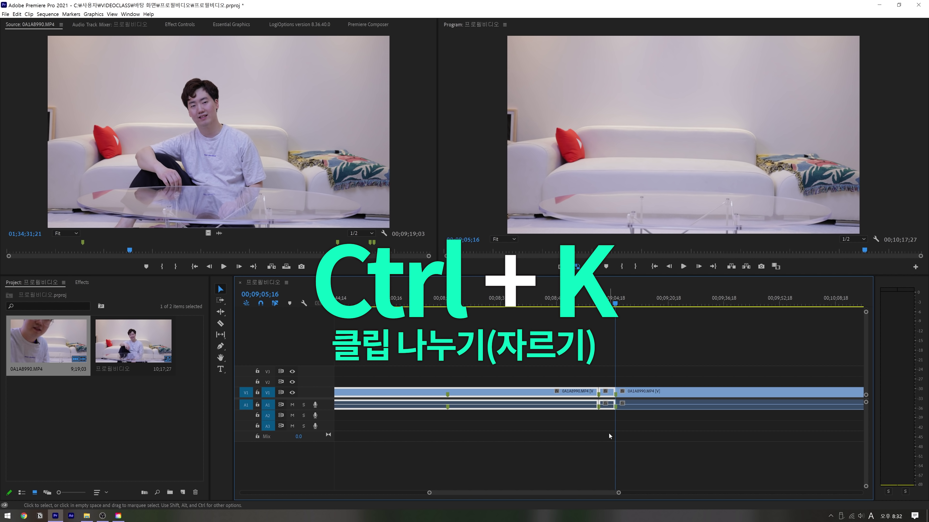
Delete the footage before and after the short piece between the two cuts.
click(606, 408)
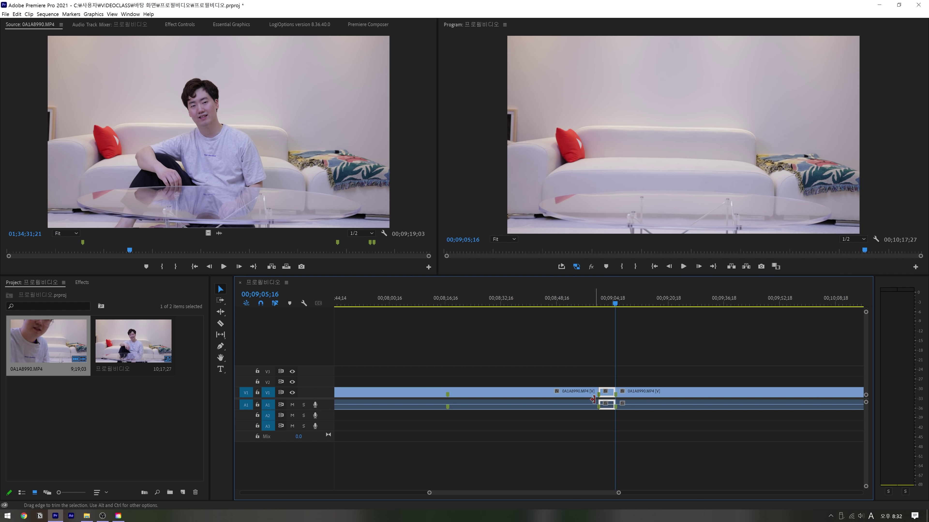
drag(579, 374, 563, 447)
key(Delete)
drag(663, 359, 645, 433)
key(Delete)
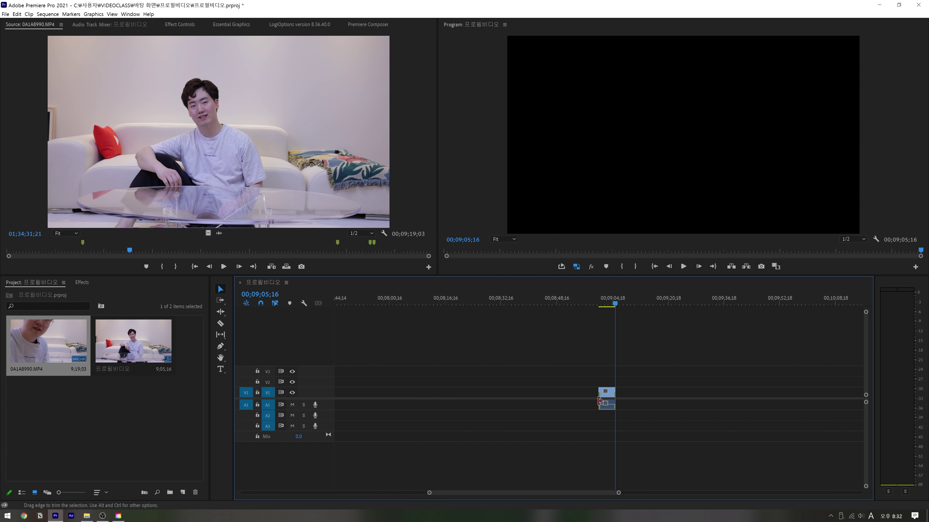
Close the gap between the frozen clip and the remaining short piece of footage.
click(567, 394)
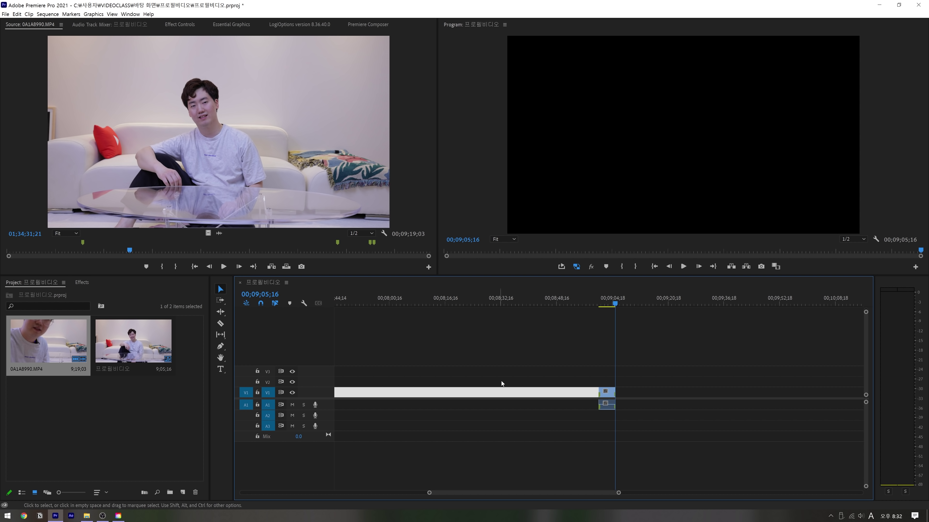
click(561, 395)
key(Delete)
Shorten the frozen clip at the sequence start to about 9 seconds.
click(654, 267)
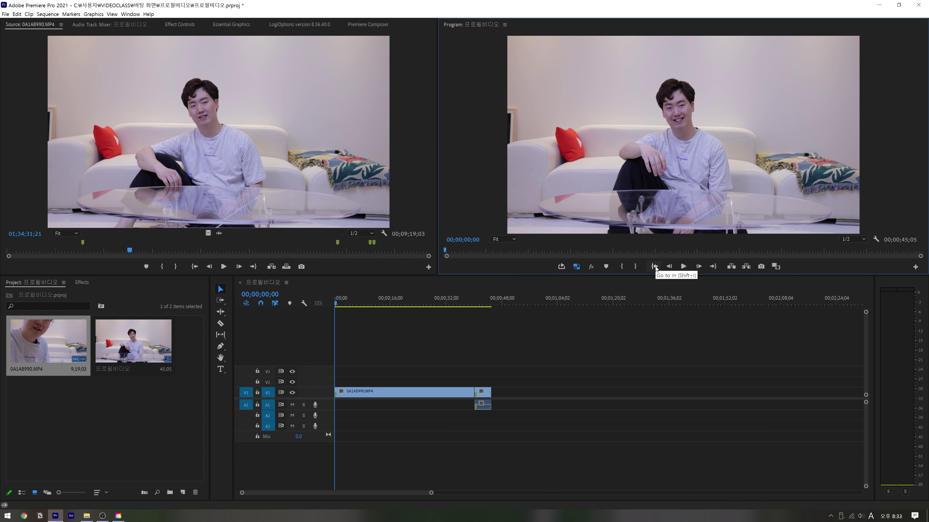
drag(420, 304, 398, 314)
drag(474, 392, 366, 392)
click(484, 301)
drag(484, 298, 322, 307)
click(359, 307)
key(=)
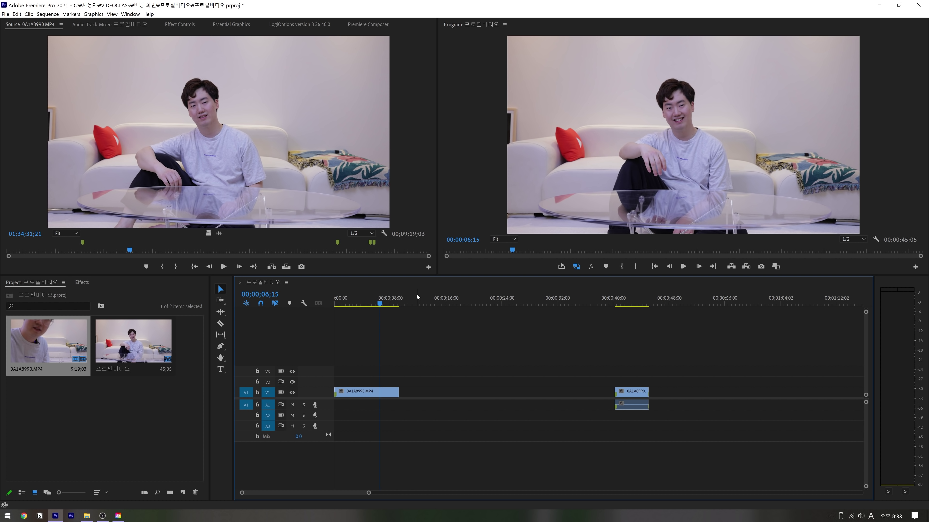
Set the sequence frame size to 2160 by 2160, disable proportional scaling of motion effects, and accept deleting the previews.
click(48, 15)
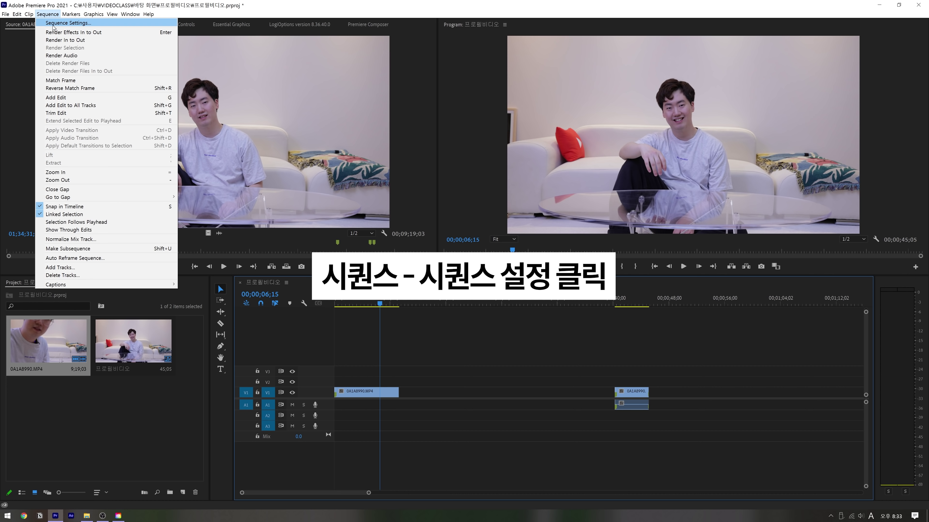
click(56, 24)
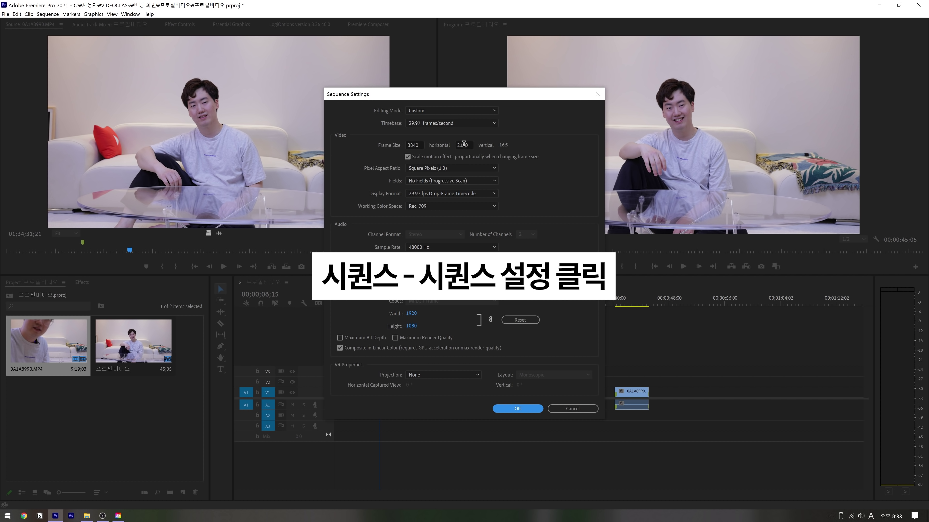
click(421, 144)
text(2160)
click(477, 146)
drag(472, 144, 386, 142)
click(407, 157)
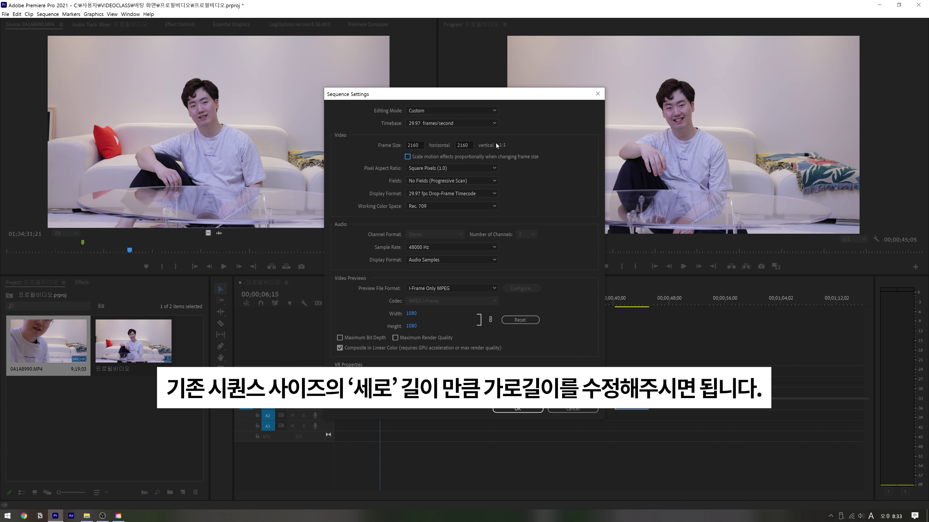
click(518, 409)
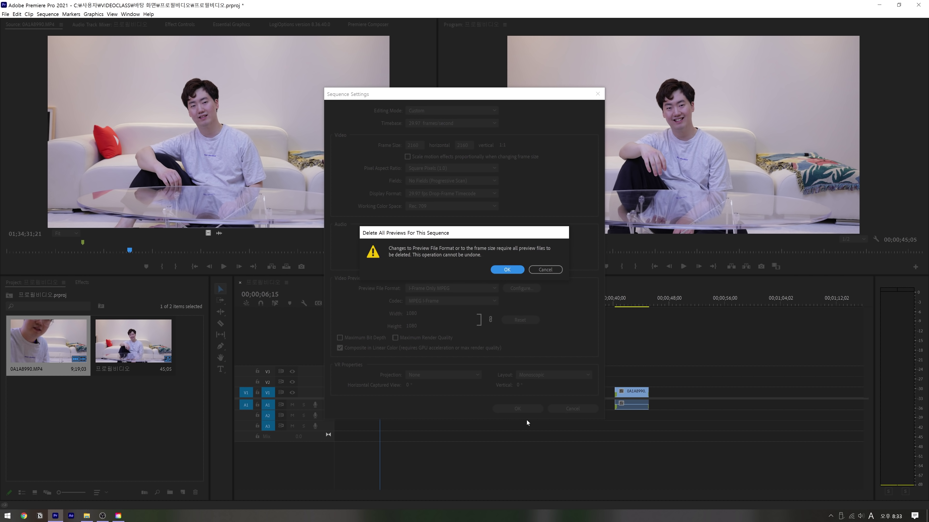
click(510, 272)
Stack the frozen clip on V2 above the short footage on V1 at the sequence start, trimmed to the same length.
mouse_move(617, 302)
mouse_down()
mouse_move(640, 305)
mouse_move(624, 306)
mouse_up()
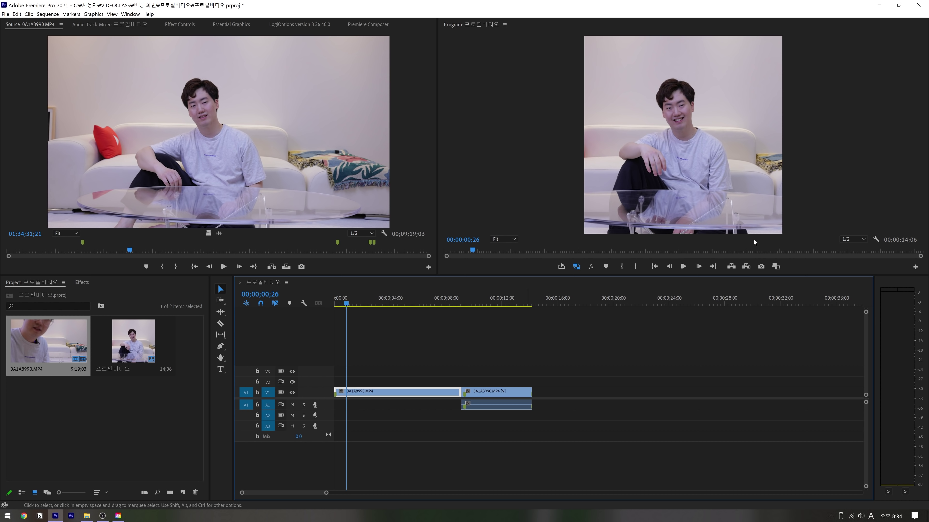
drag(360, 392, 360, 382)
drag(508, 395, 382, 393)
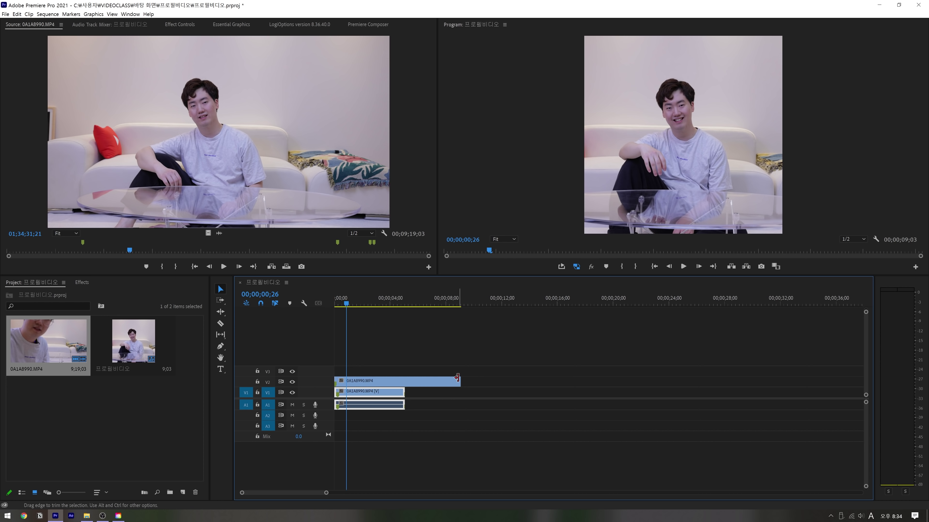
drag(460, 382, 404, 382)
click(412, 398)
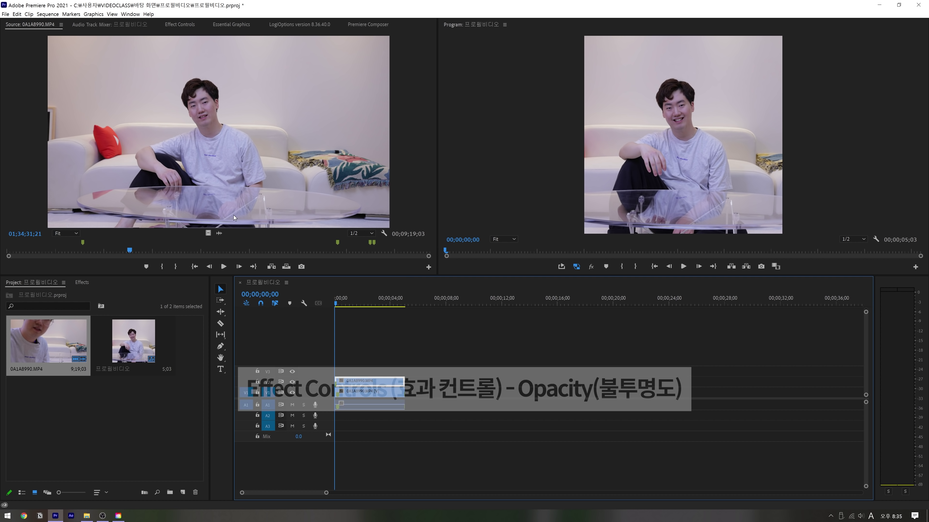
Start a free-drawn opacity mask on the frozen V2 clip and maximize the Program monitor for tracing.
click(180, 25)
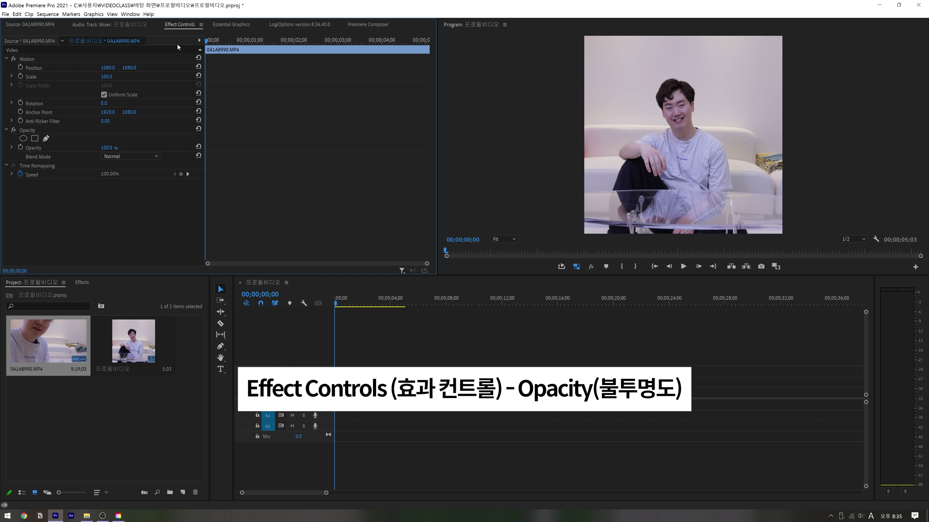
click(39, 131)
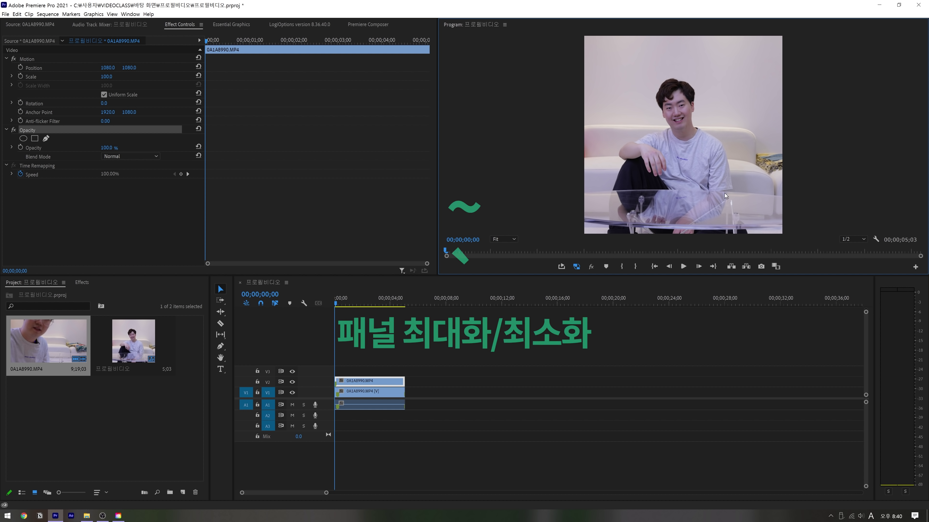
key(grave)
key(grave)
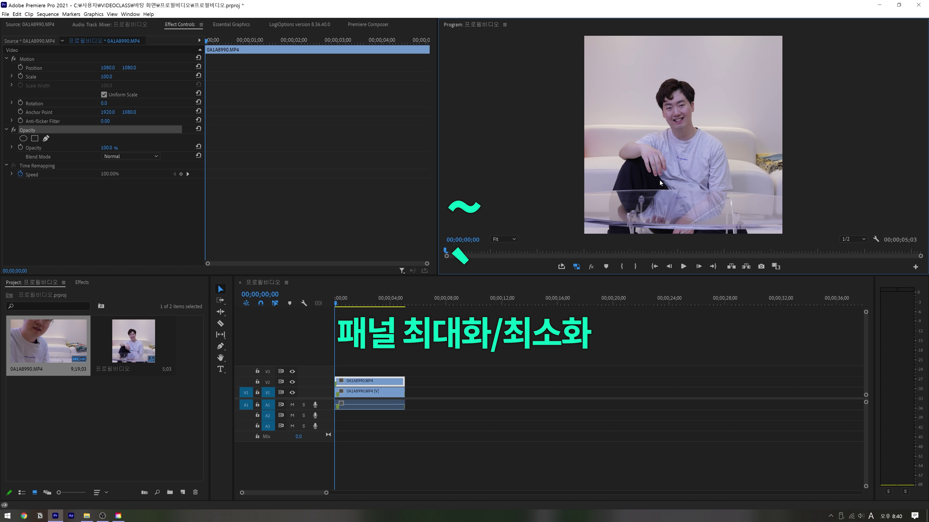
key(grave)
key(grave)
key(grave)
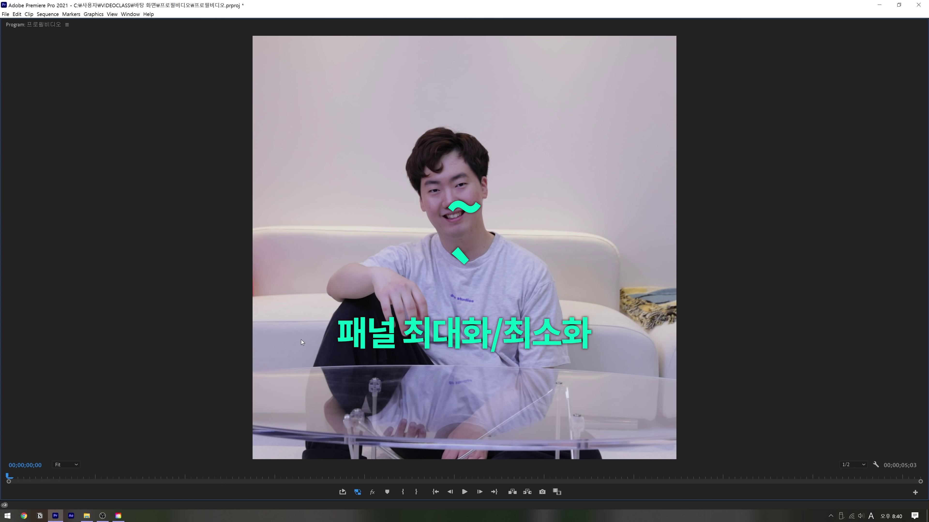
key(grave)
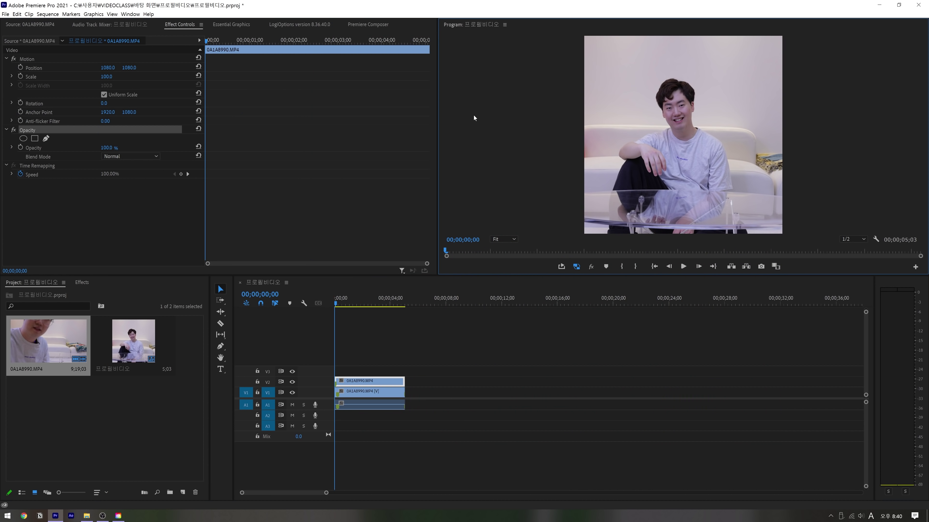
click(46, 139)
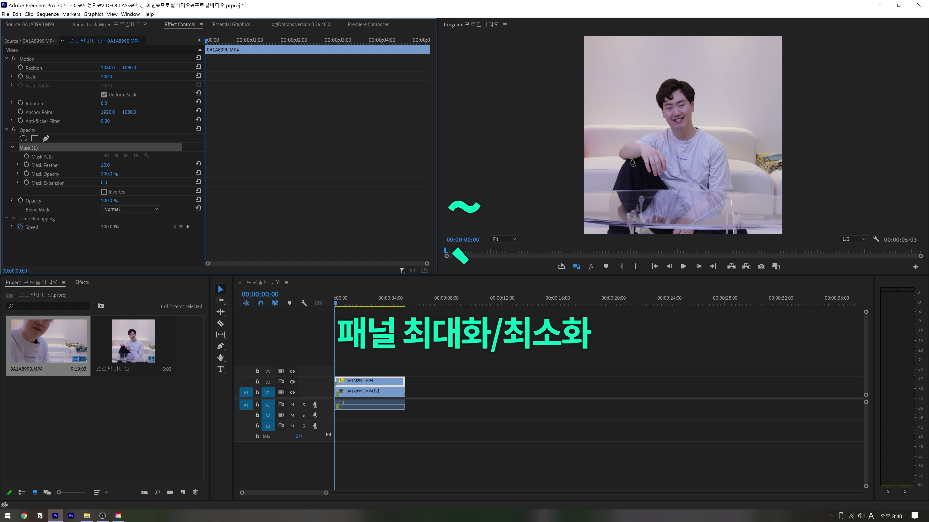
key(grave)
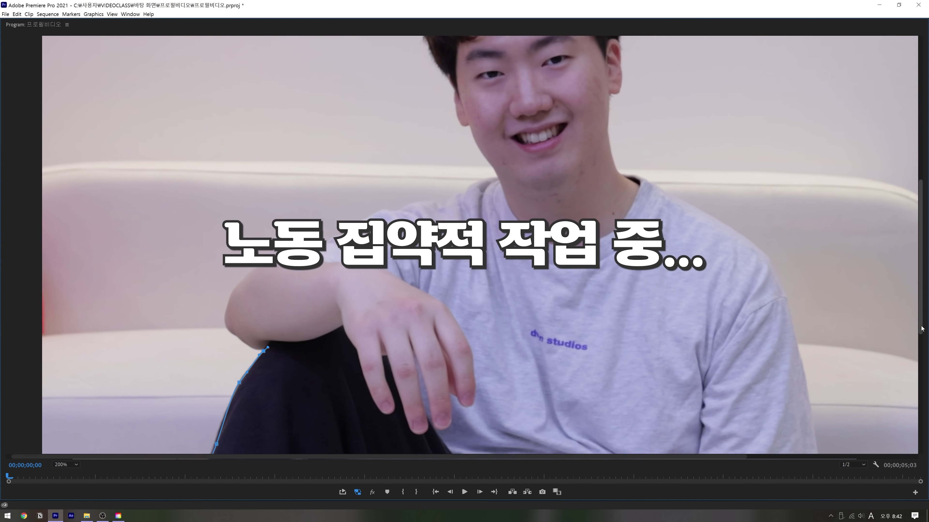
Trace the mask path from the raised knee around the bent forearm and sleeve, along the shoulder to the neck.
drag(921, 326, 921, 338)
drag(252, 314, 247, 311)
drag(239, 305, 235, 299)
drag(227, 291, 227, 286)
click(223, 282)
click(229, 262)
click(233, 255)
drag(252, 238, 468, 160)
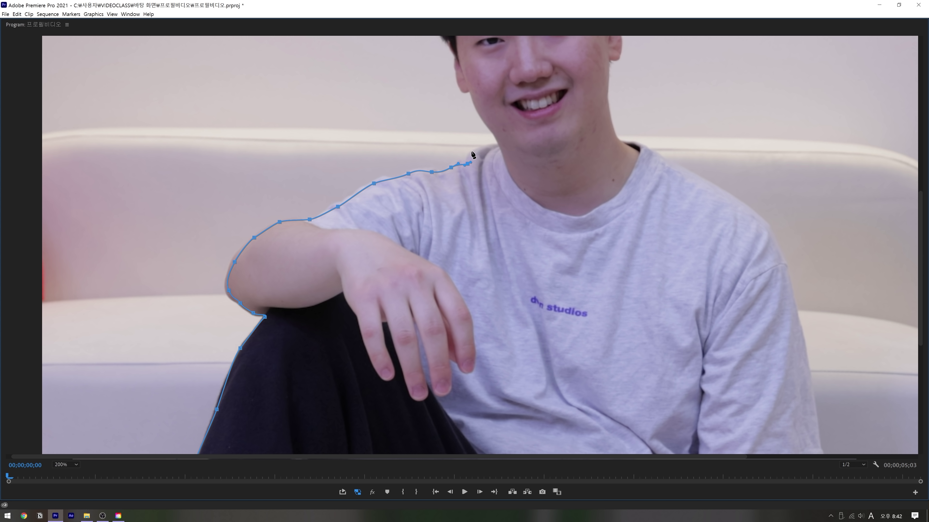
drag(473, 150, 497, 146)
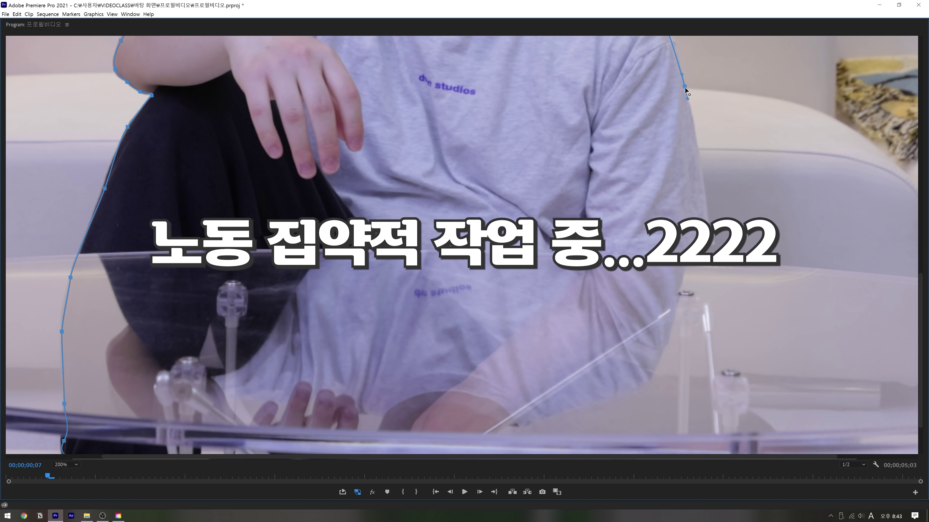
Continue the mask path down the outer edge of the other sleeve to the glass table.
drag(699, 155, 701, 168)
drag(707, 216, 710, 241)
drag(690, 248, 683, 252)
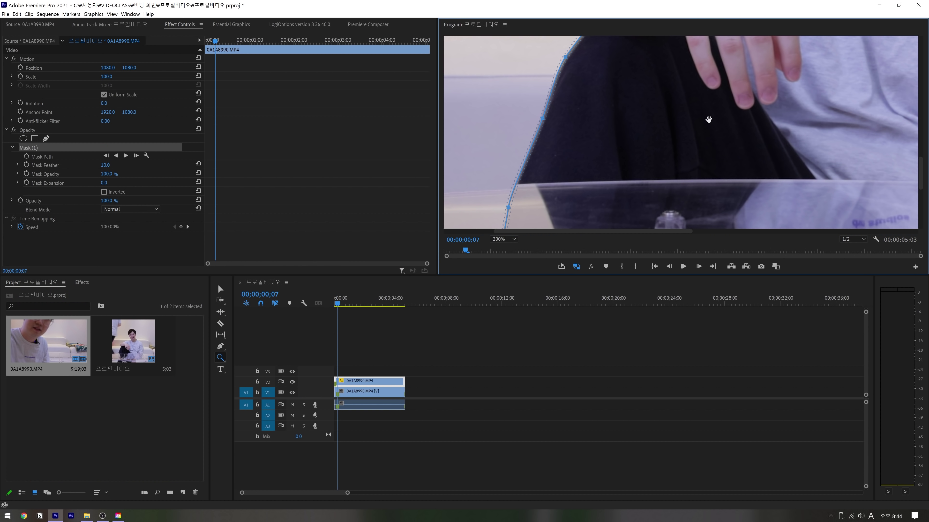
Fit the whole frame in the Program monitor and play the sequence from its start to check the masked composite.
click(503, 240)
click(502, 248)
key(grave)
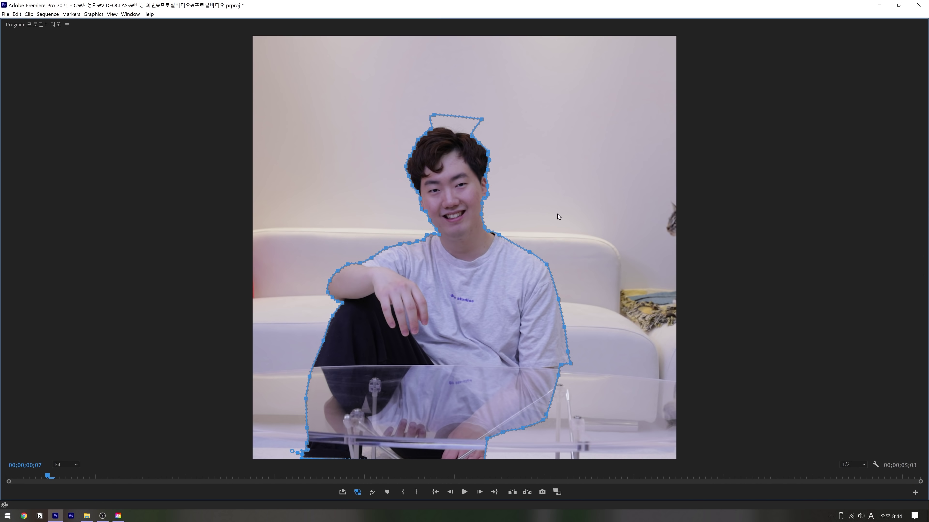
click(58, 466)
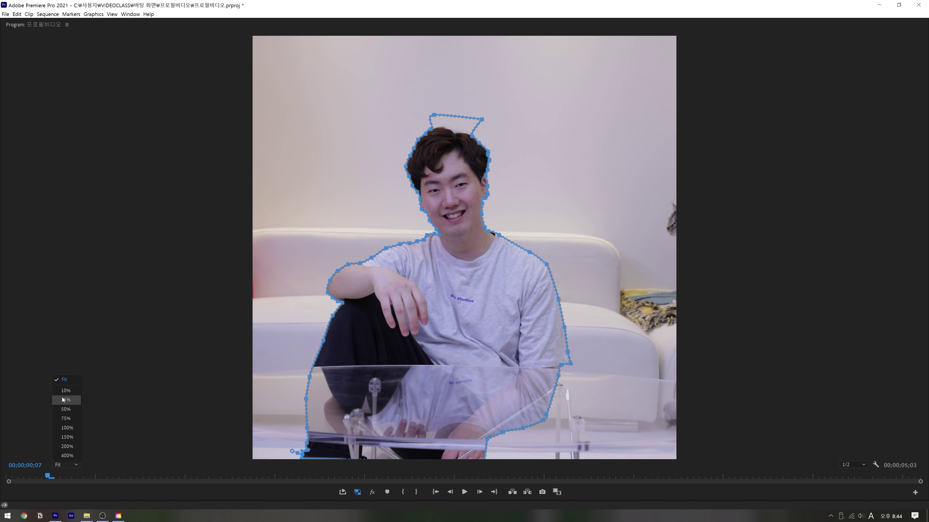
click(67, 381)
key(grave)
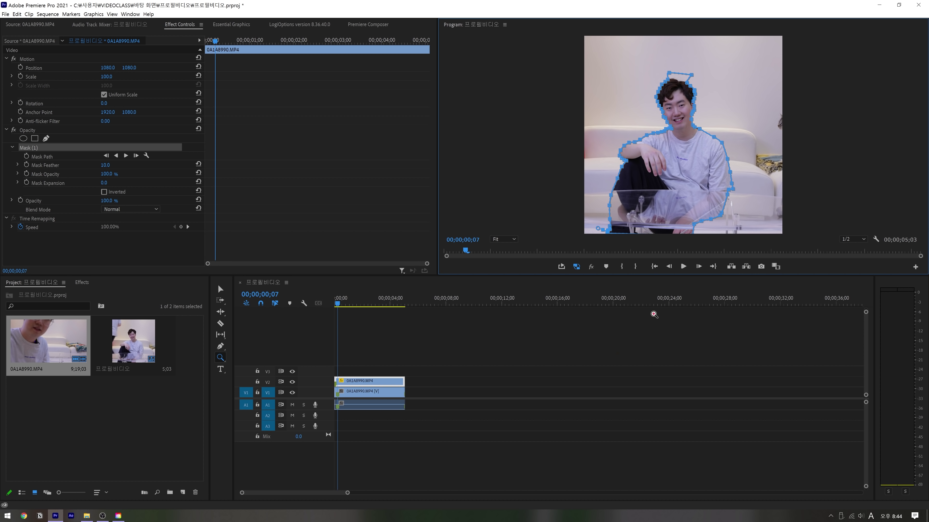
click(605, 369)
drag(297, 506, 231, 497)
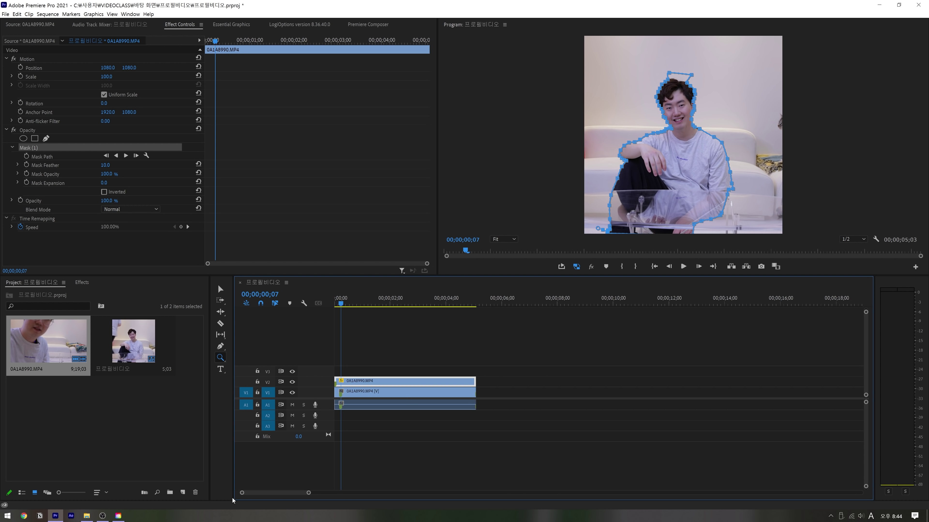
click(502, 343)
key(v)
key(Home)
key(space)
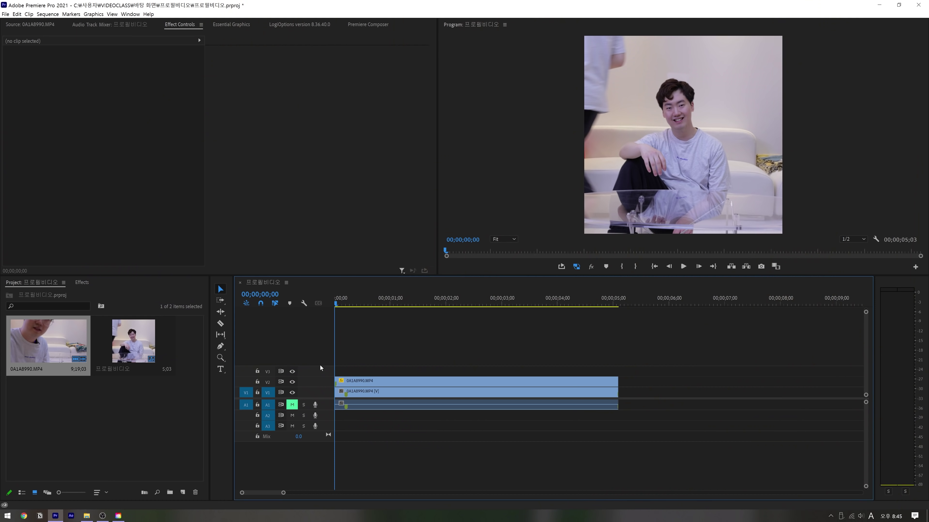
Move the masked frozen clip from V2 up to V3 and place the playhead at 00;00;00;26.
click(390, 380)
drag(375, 378, 375, 371)
drag(364, 297, 383, 302)
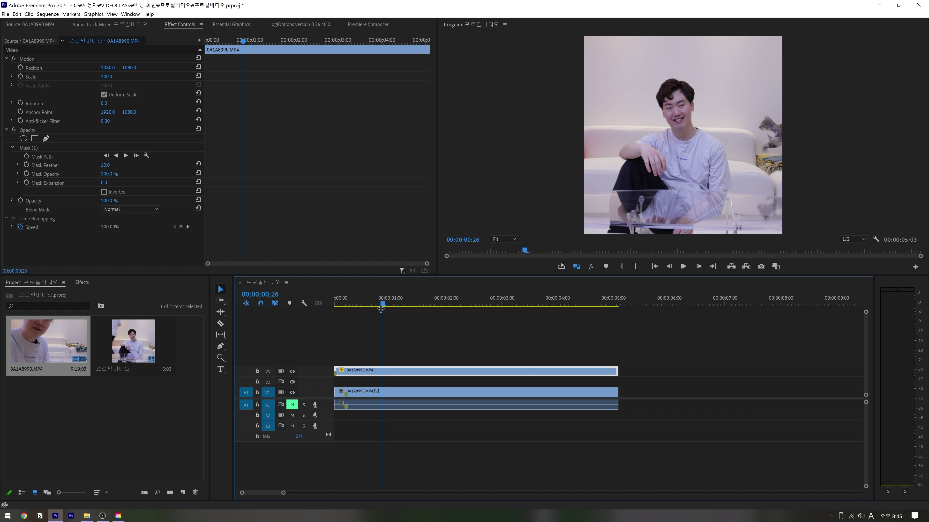
Duplicate only the video part of the V1 footage onto V2, leaving out its linked audio.
click(368, 395)
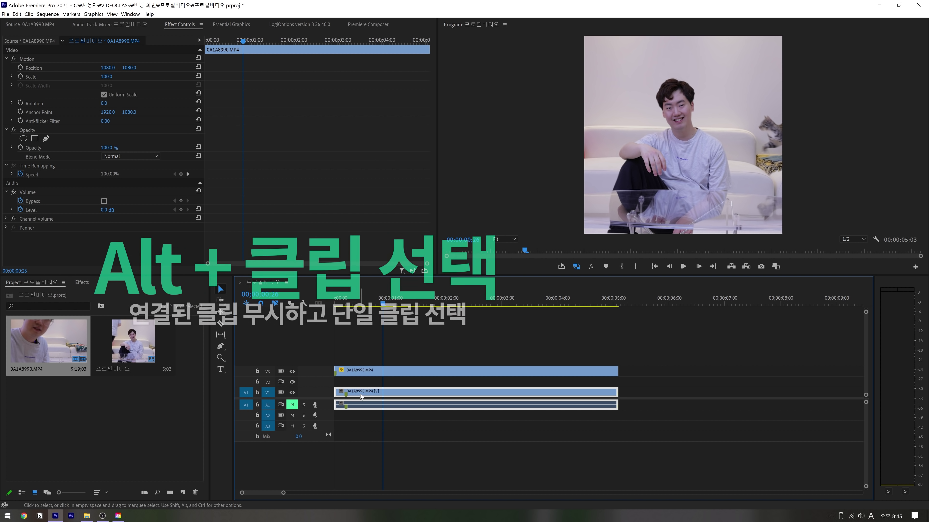
click(370, 386)
alt+click(365, 393)
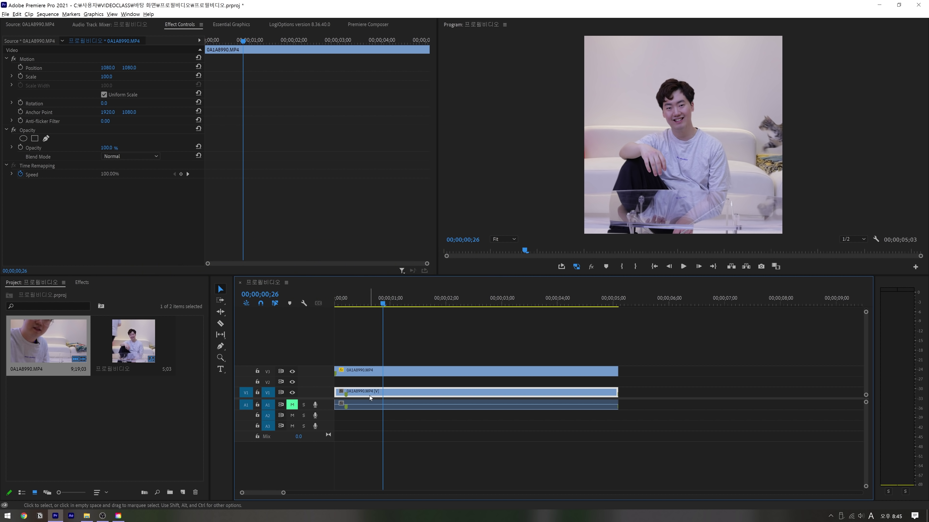
drag(369, 393, 376, 385)
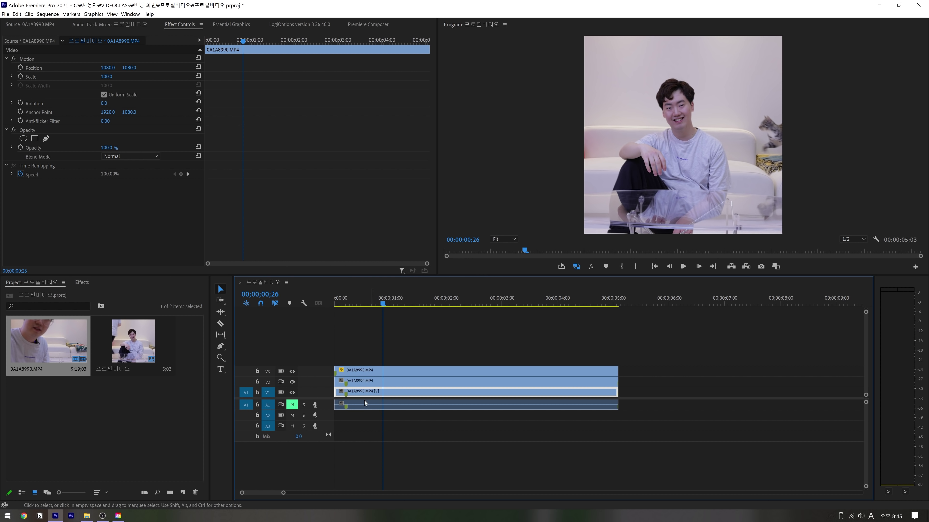
Add a frame hold to the duplicated V2 clip at 00;00;00;26.
click(370, 384)
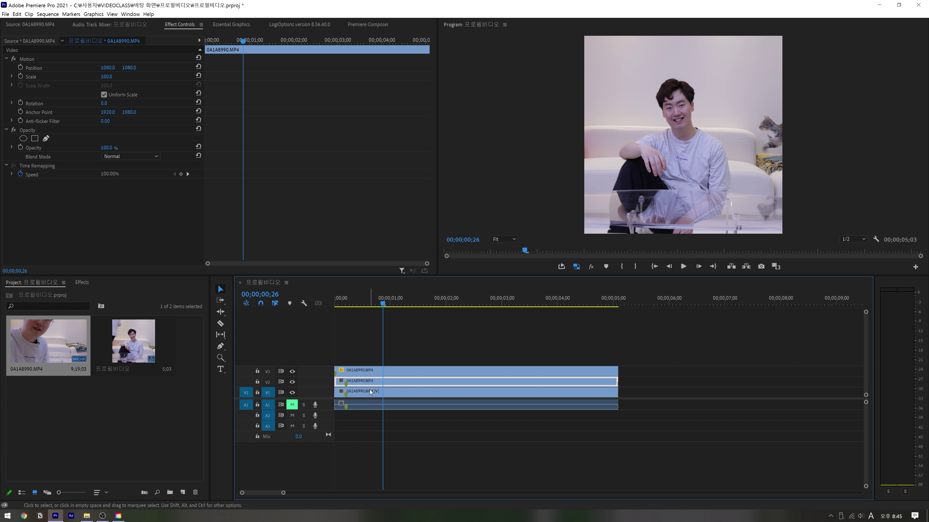
click(376, 375)
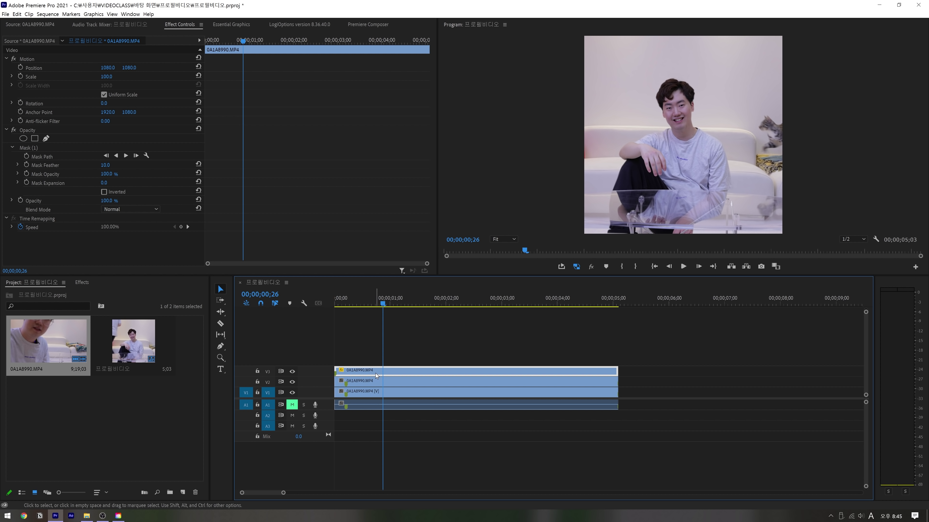
click(362, 382)
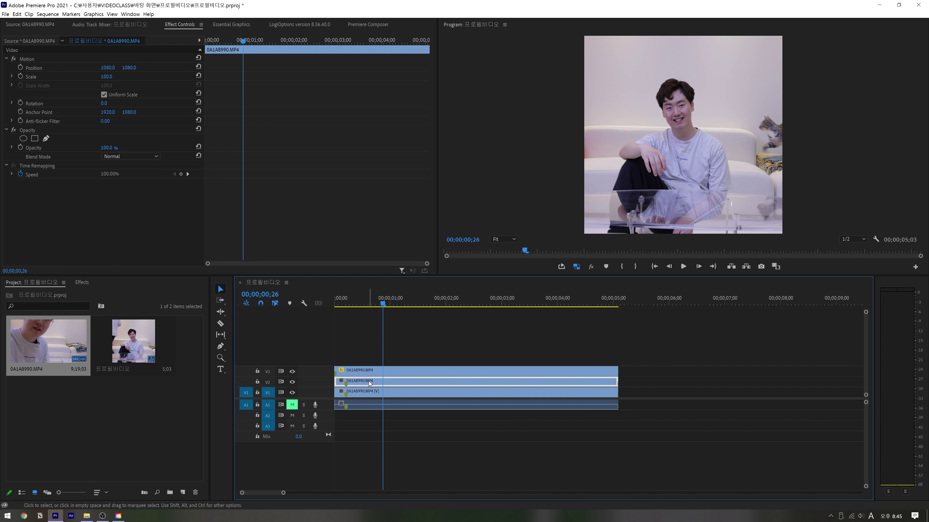
right_click(369, 383)
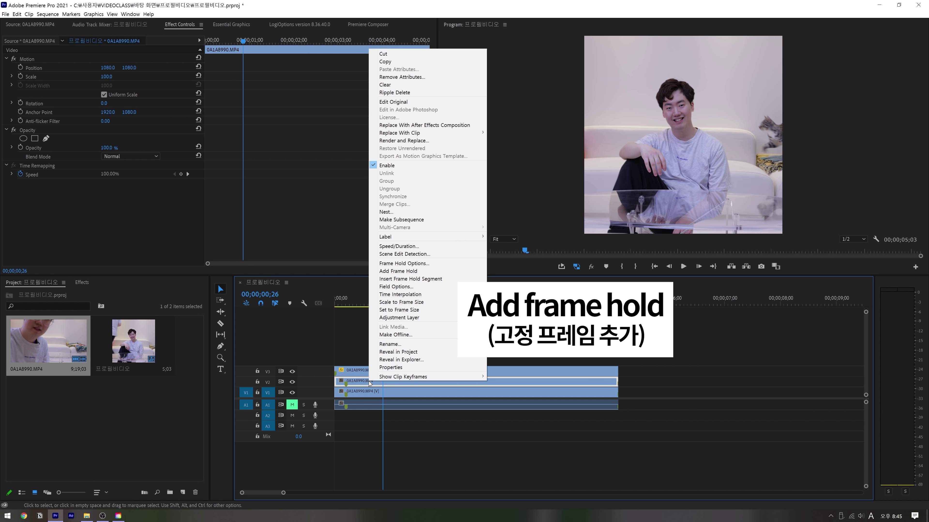
click(398, 272)
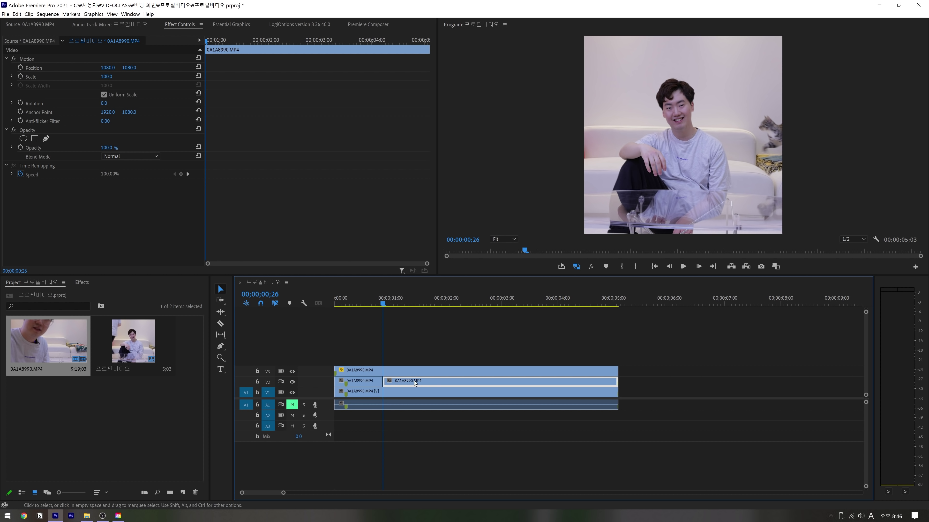
Delete the V2 piece before the frame hold, move the held piece to the sequence start, and trim it to about 26 frames.
click(370, 383)
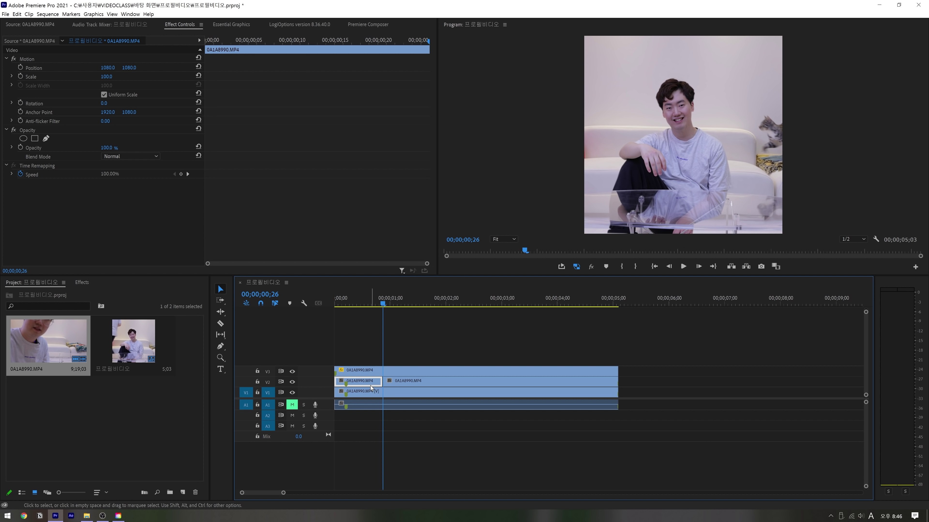
key(Delete)
drag(405, 381, 357, 387)
drag(573, 382, 383, 382)
Draw a closed pen mask over the left part of the picture on the held V2 clip, viewed at 00;00;00;14.
drag(385, 300, 360, 302)
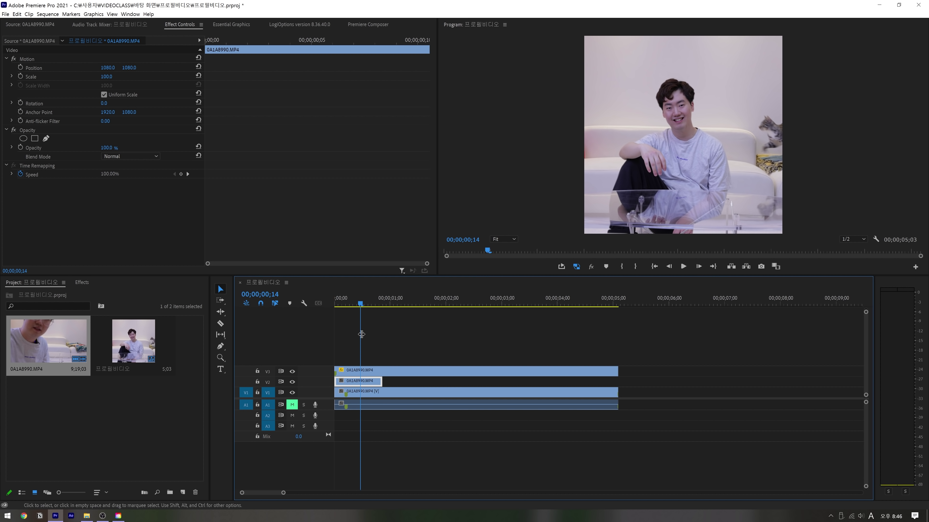
click(46, 138)
click(642, 44)
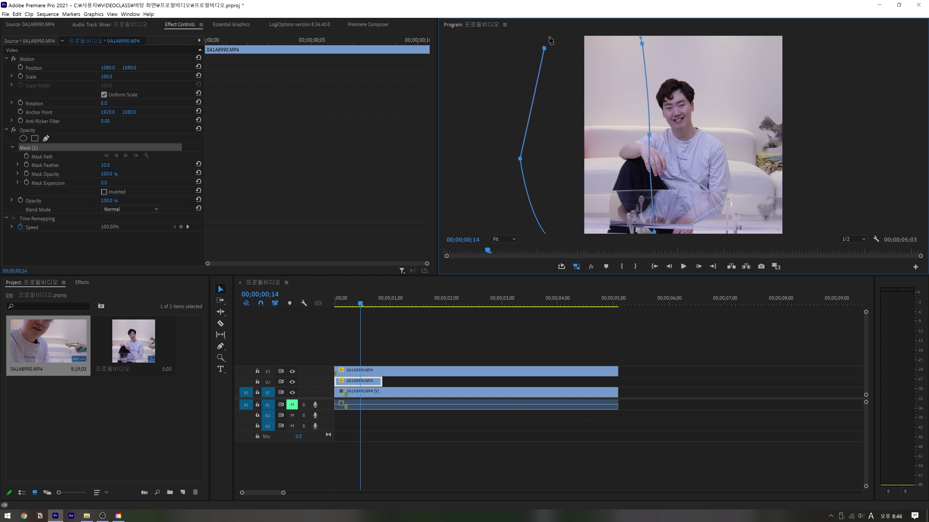
click(640, 45)
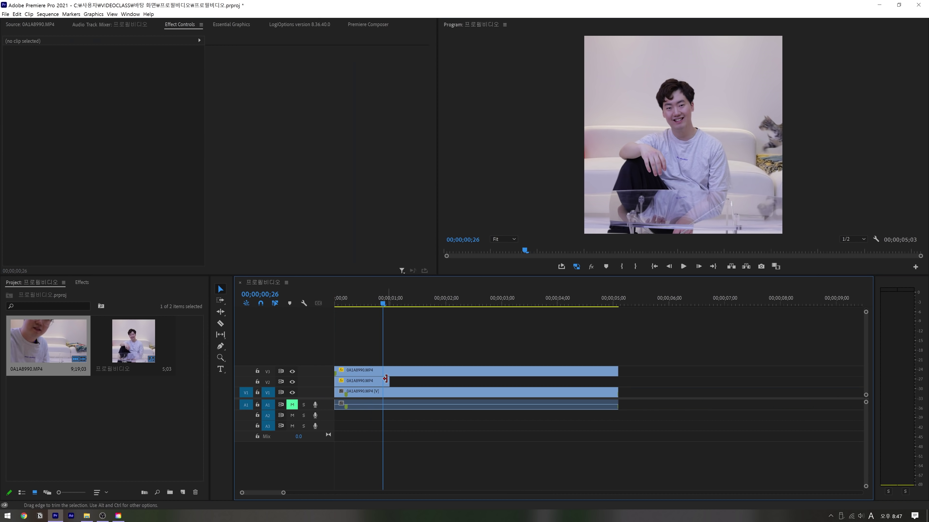
Add a Cross Dissolve at the end of the held V2 clip with a duration of 4 frames and scrub across it.
click(383, 381)
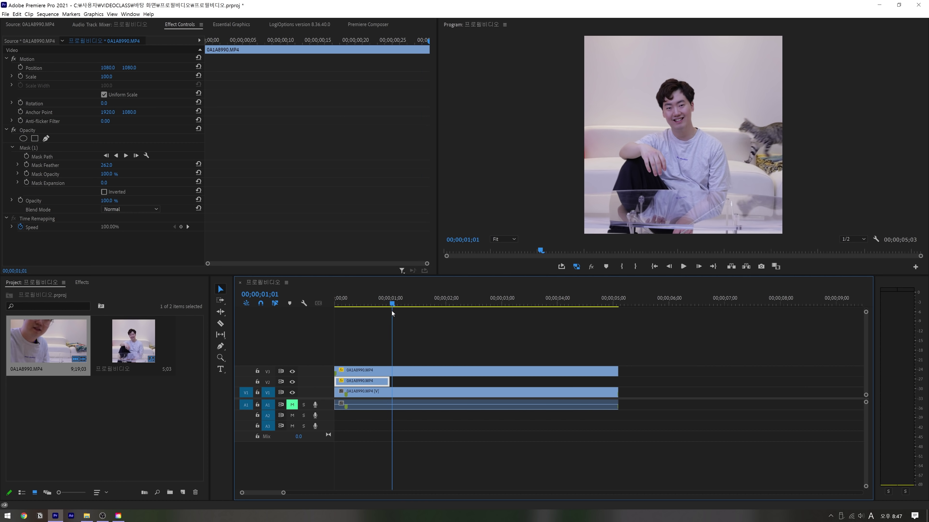
key(Right)
drag(392, 320, 386, 321)
click(389, 382)
key(ctrl+d)
drag(375, 383, 387, 387)
mouse_move(387, 305)
mouse_down()
mouse_move(397, 307)
mouse_move(370, 306)
mouse_up()
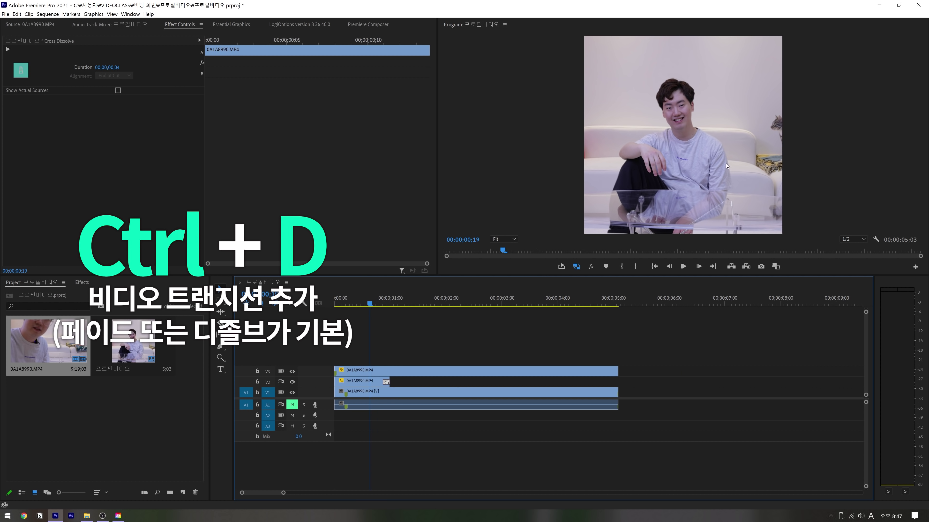